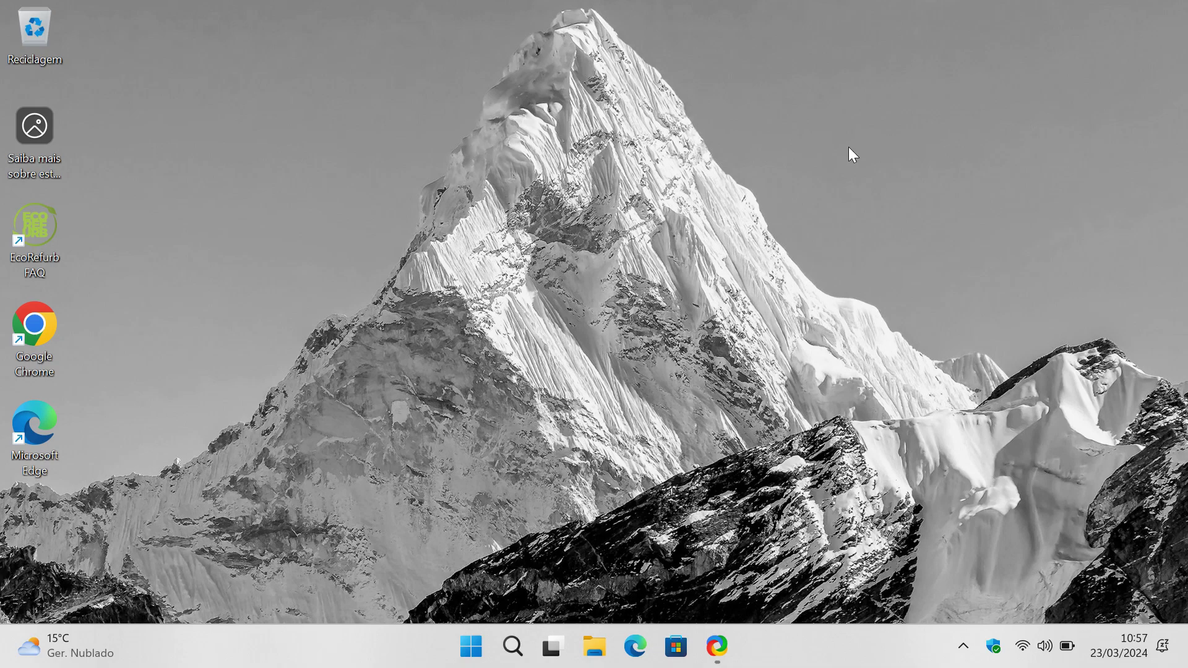
Open Command Prompt as administrator and run netsh wlan show drivers to examine the wireless adapter's supported bands.
{"action": "left_click", "coordinate": [471, 647]}
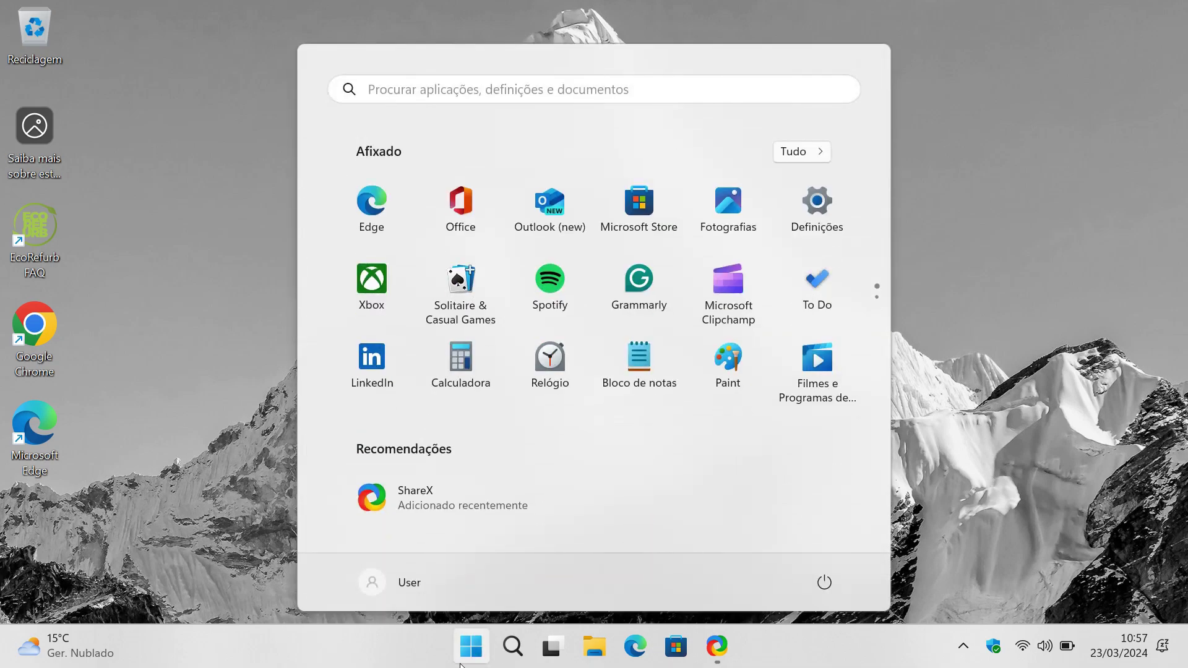
{"action": "type", "text": "cmd"}
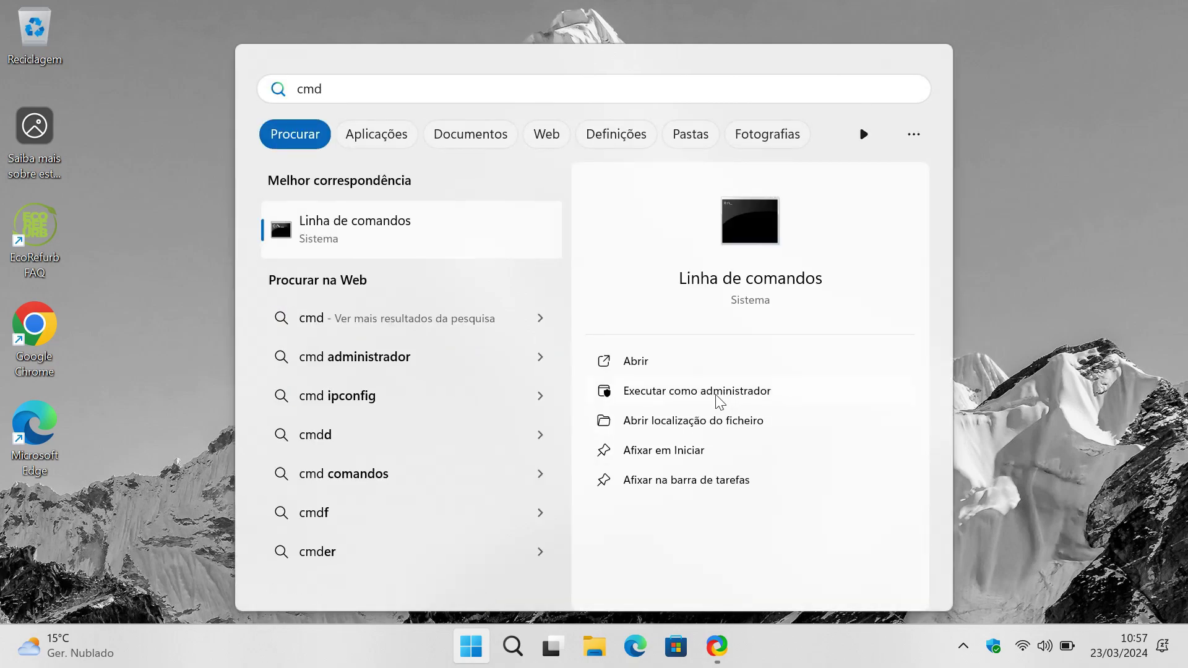
{"action": "left_click", "coordinate": [719, 391]}
{"action": "type", "text": "netsh wlan show driver"}
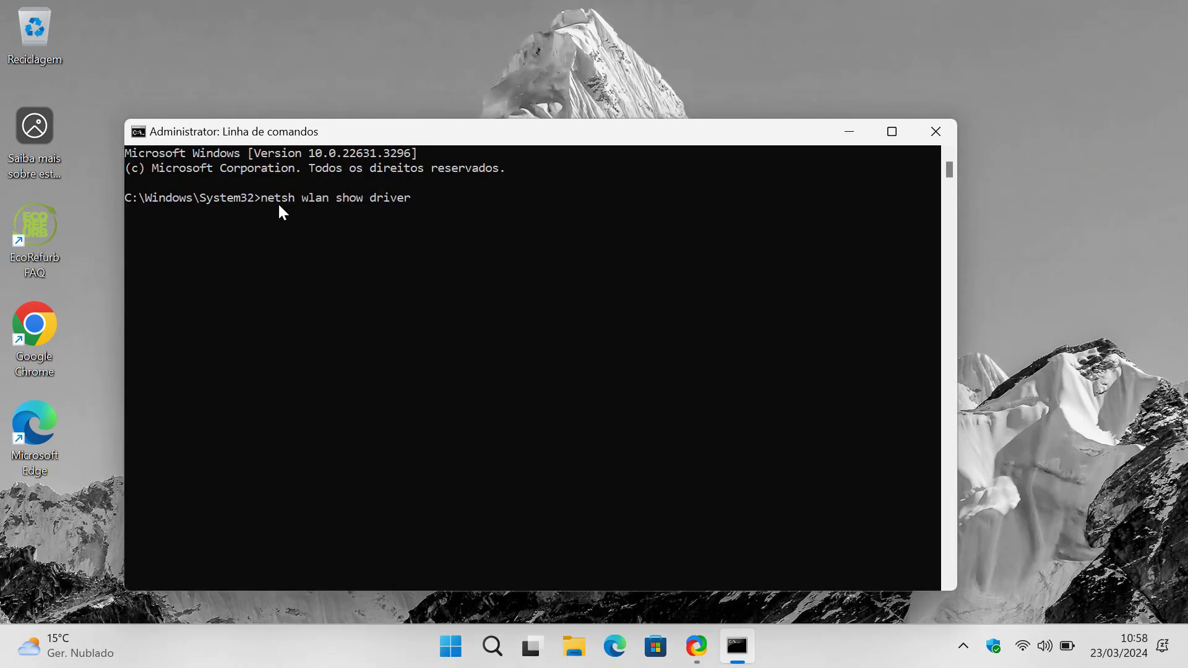
{"action": "type", "text": "s"}
{"action": "key", "text": "Return"}
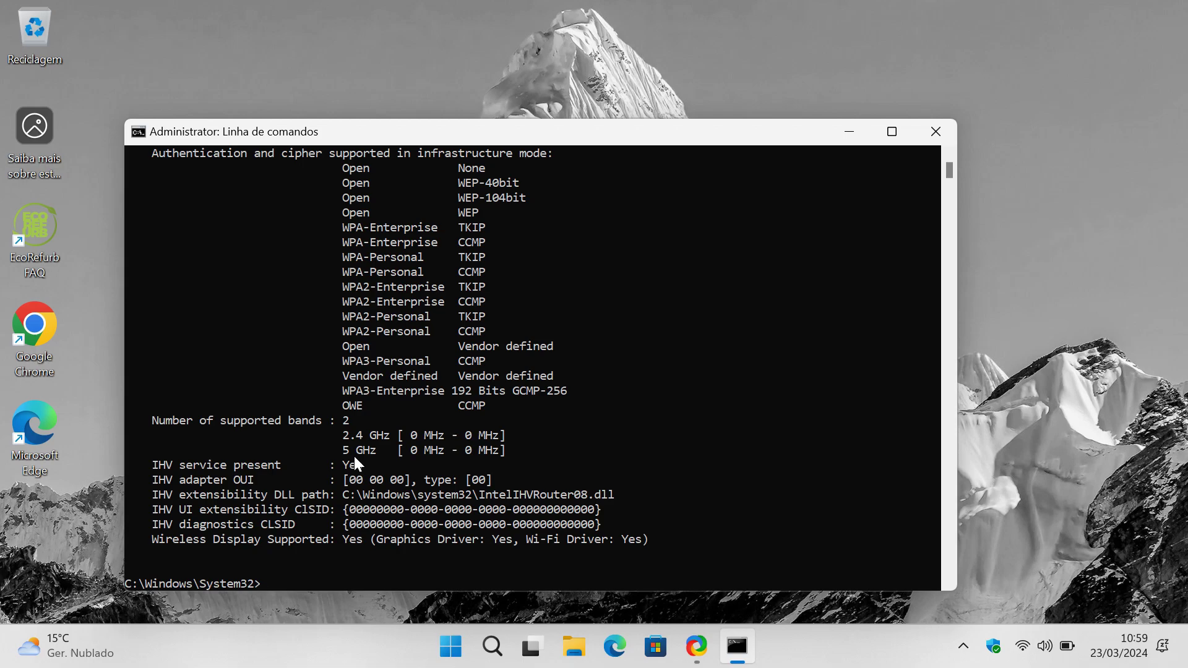
View the list of available Wi-Fi networks, then close the Command Prompt window.
{"action": "left_click", "coordinate": [1018, 651]}
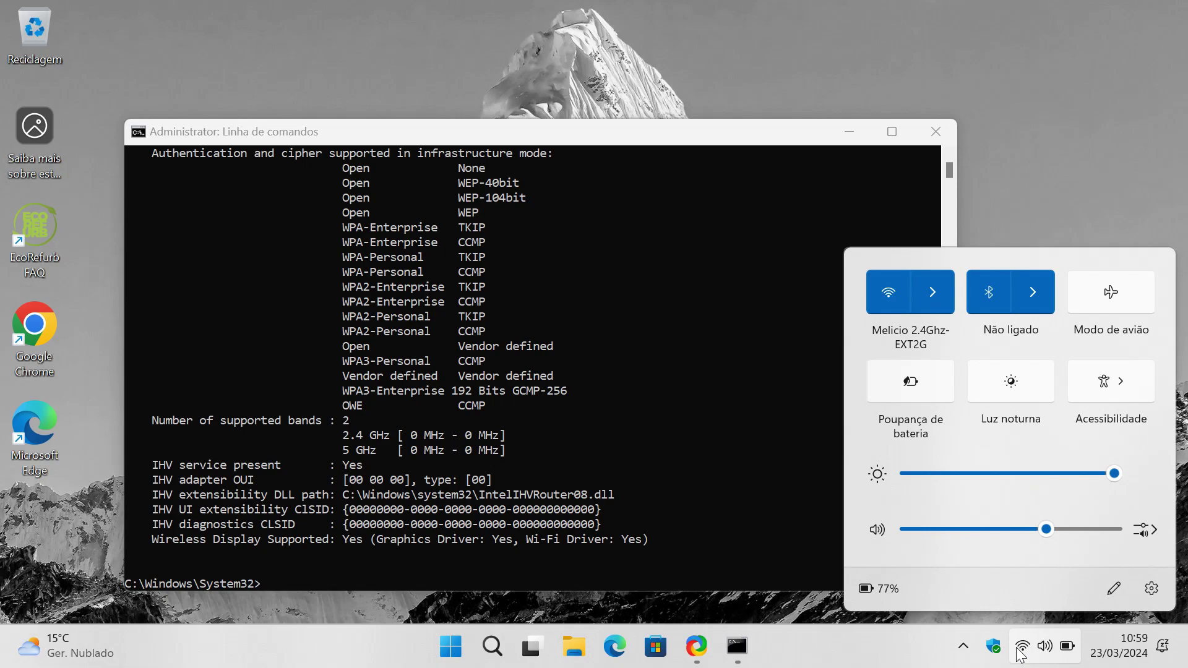
{"action": "left_click", "coordinate": [949, 296]}
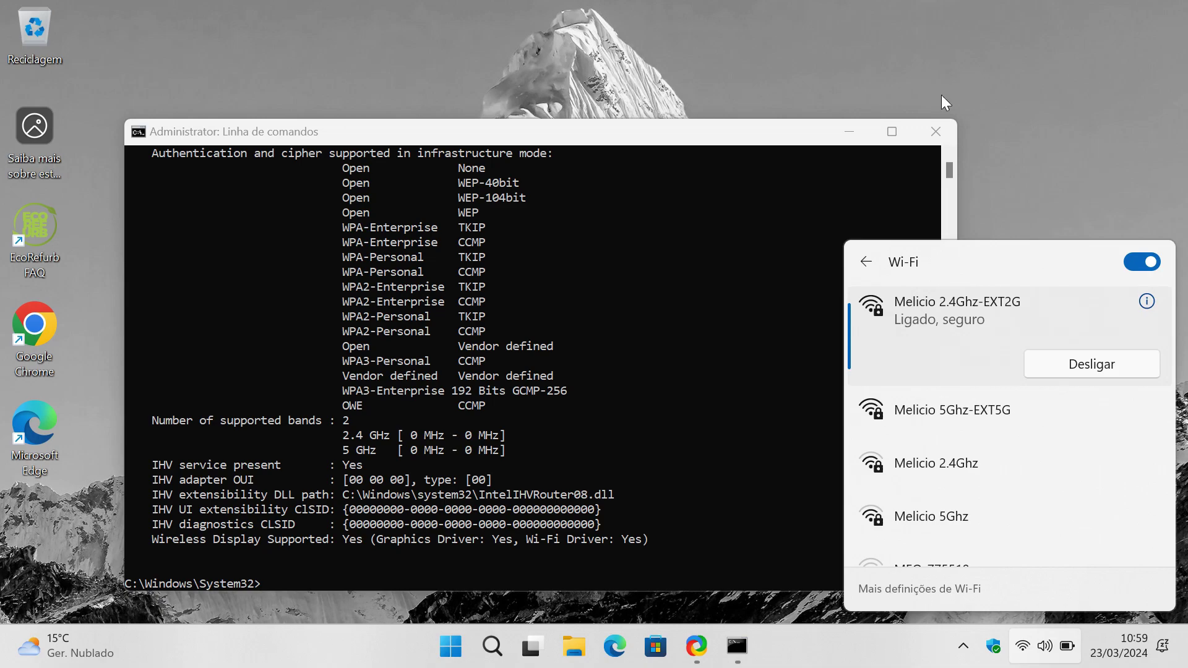
{"action": "left_click", "coordinate": [941, 139]}
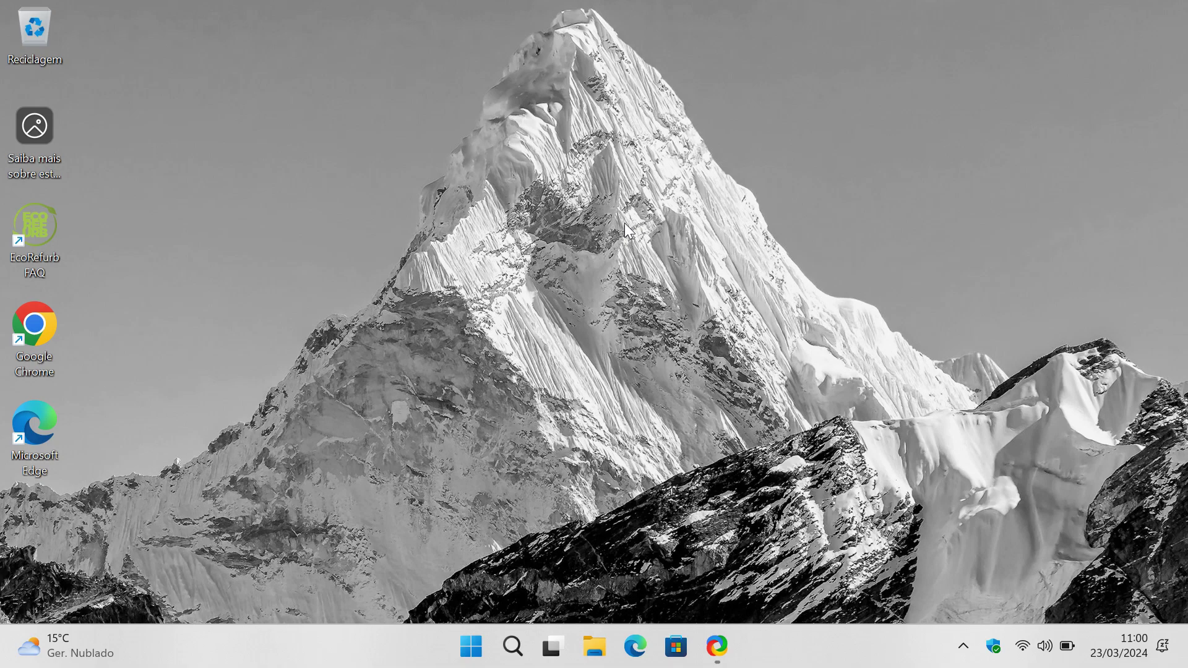
Open Device Manager (Gestor de Dispositivos) and expand the Placas de rede category.
{"action": "key", "text": "super+x"}
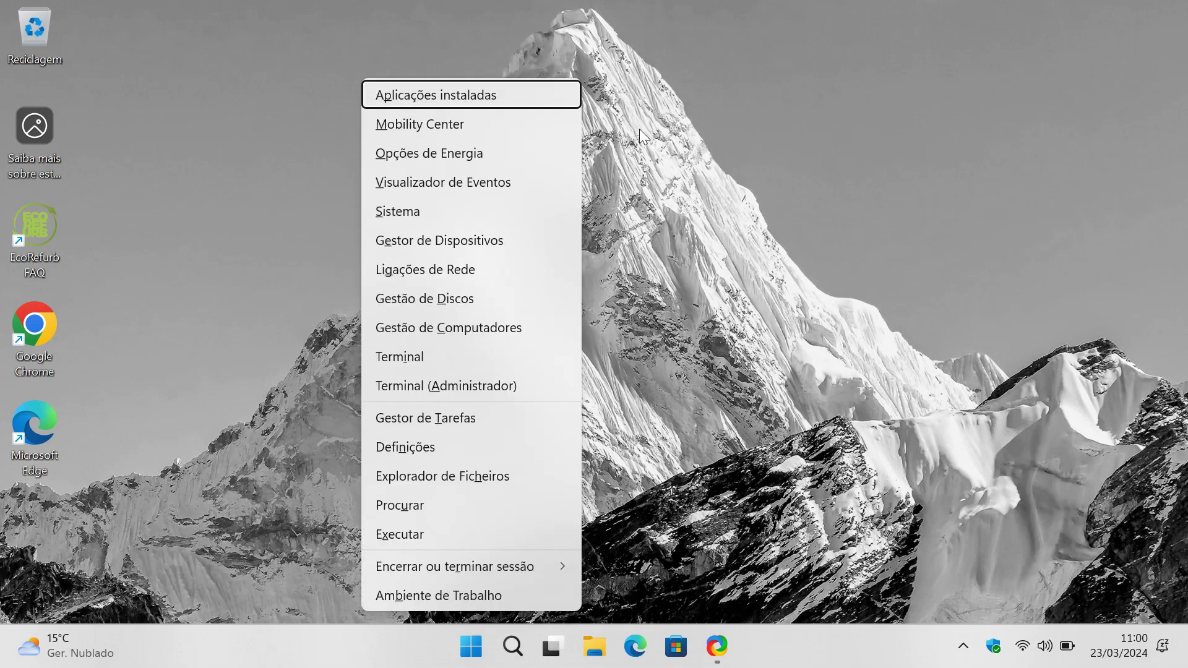
{"action": "left_click", "coordinate": [470, 247]}
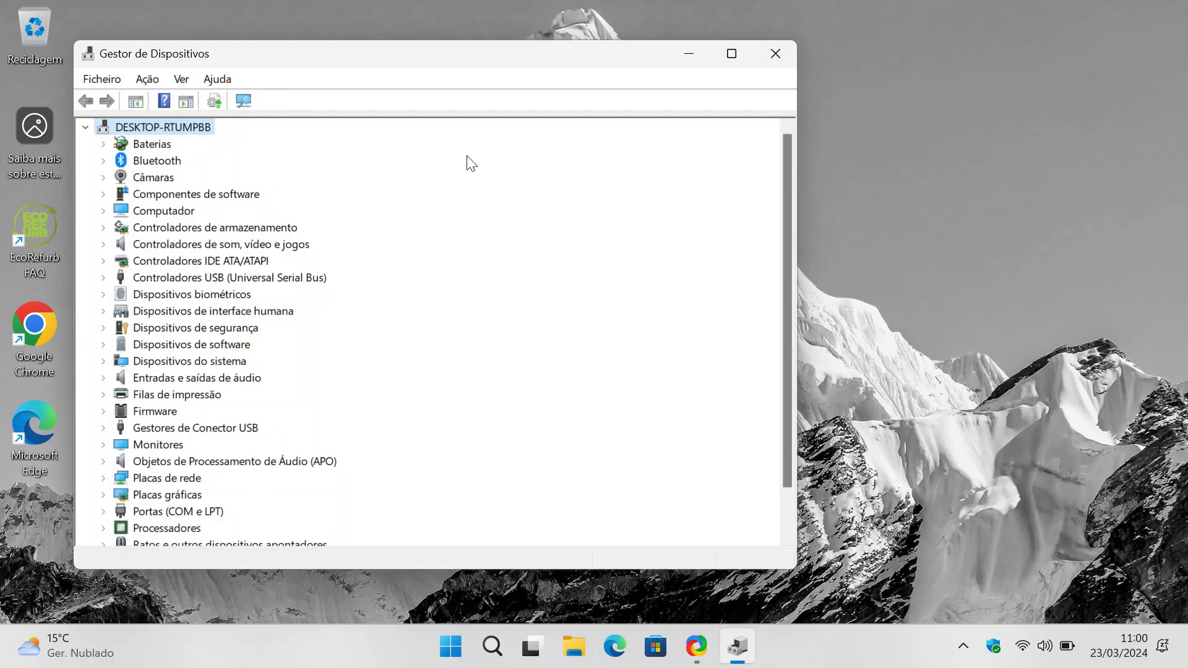
{"action": "scroll", "coordinate": [422, 326], "scroll_direction": "down", "scroll_amount": 1}
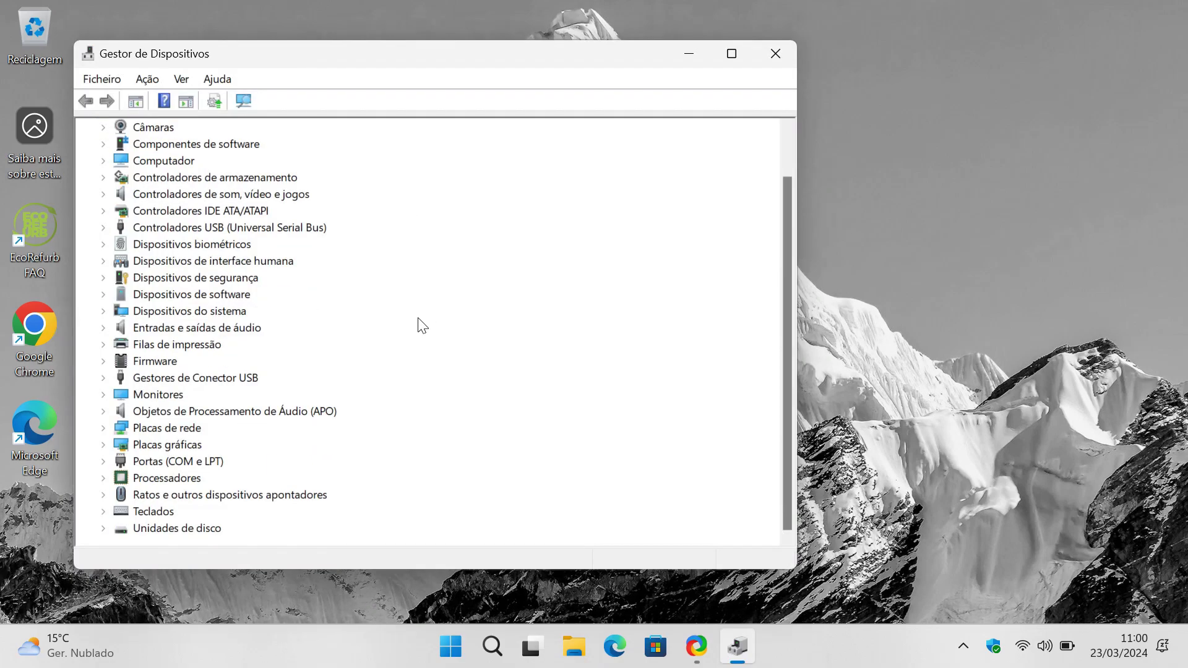
{"action": "double_click", "coordinate": [121, 430]}
{"action": "scroll", "coordinate": [270, 380], "scroll_direction": "down", "scroll_amount": 1}
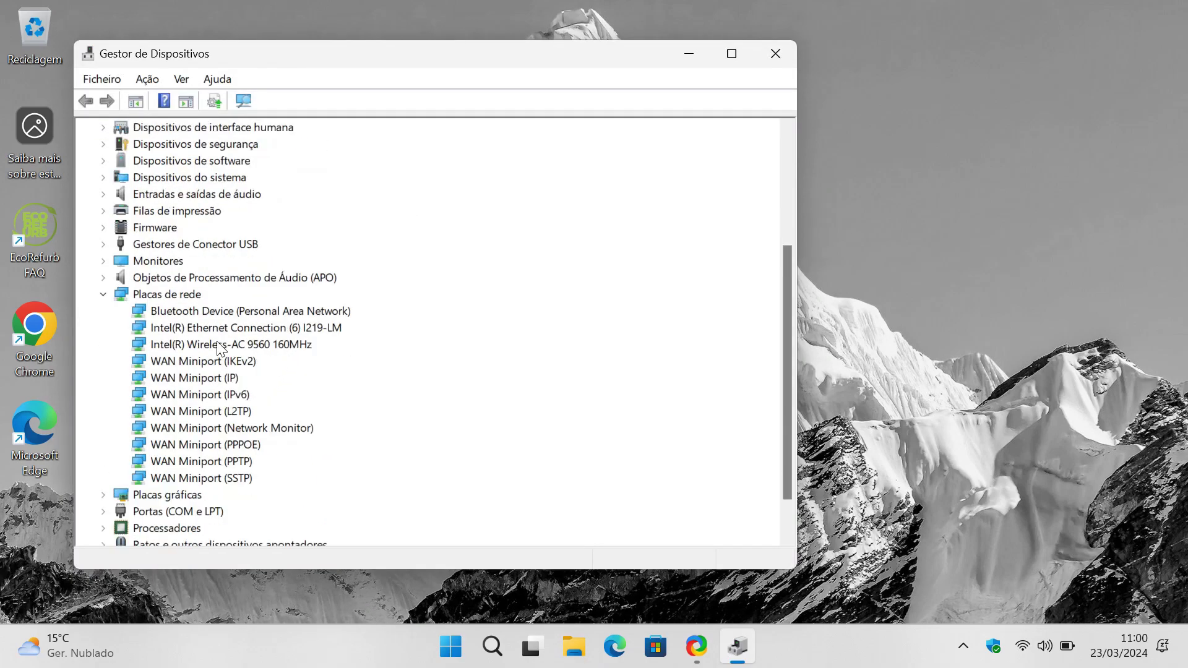
Run an automatic driver update for the Intel(R) Wireless-AC 9560 160MHz adapter, then close the wizard and Device Manager.
{"action": "right_click", "coordinate": [216, 344]}
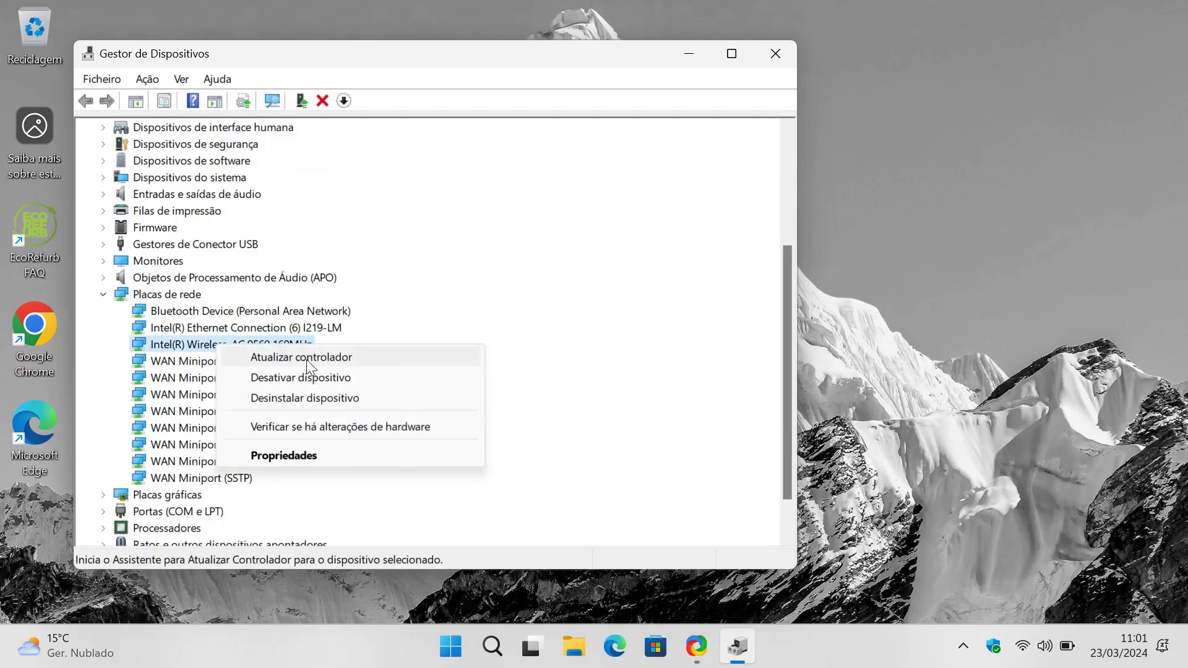
{"action": "left_click", "coordinate": [306, 359]}
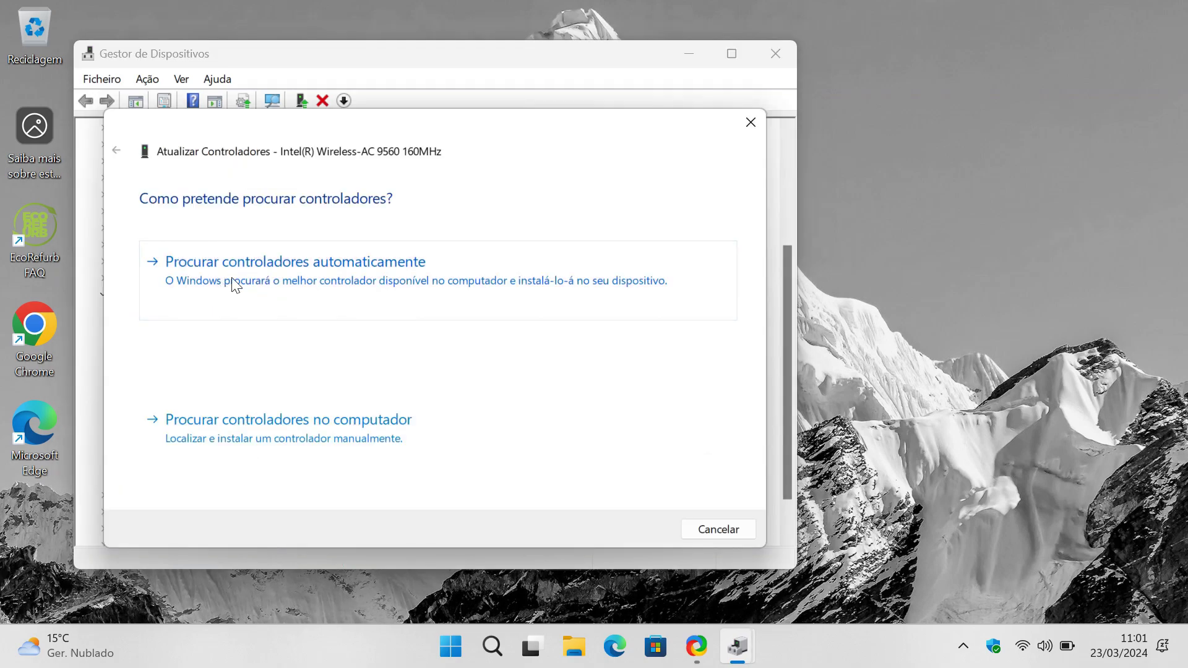
{"action": "left_click", "coordinate": [303, 276]}
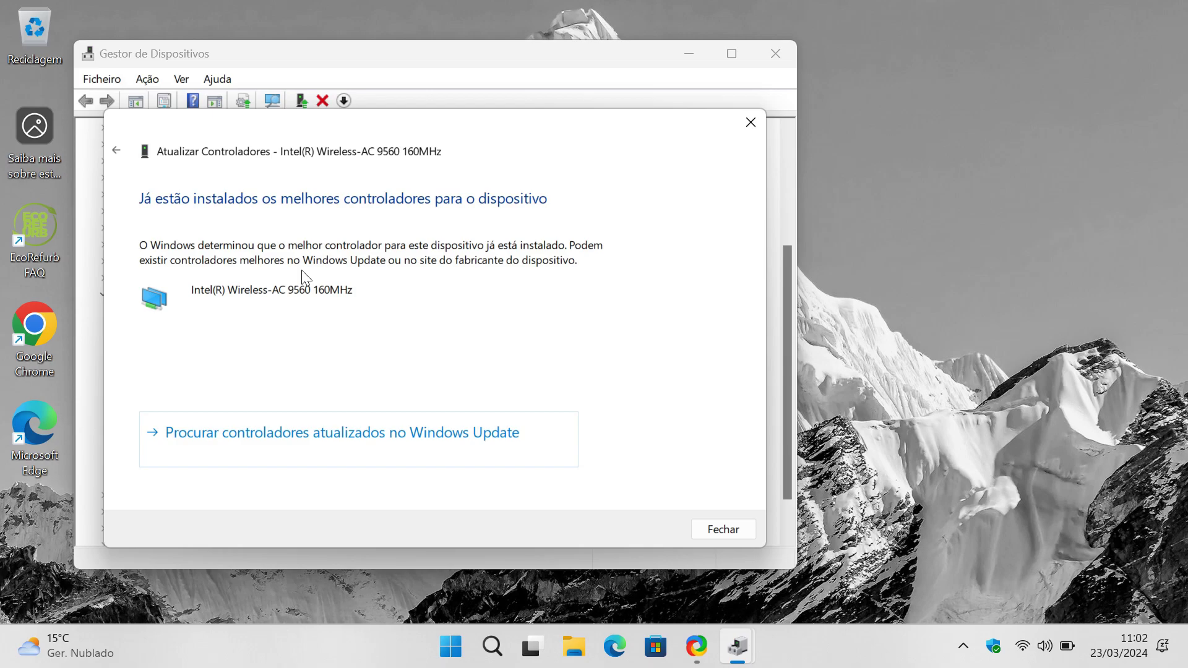
{"action": "left_click", "coordinate": [751, 122]}
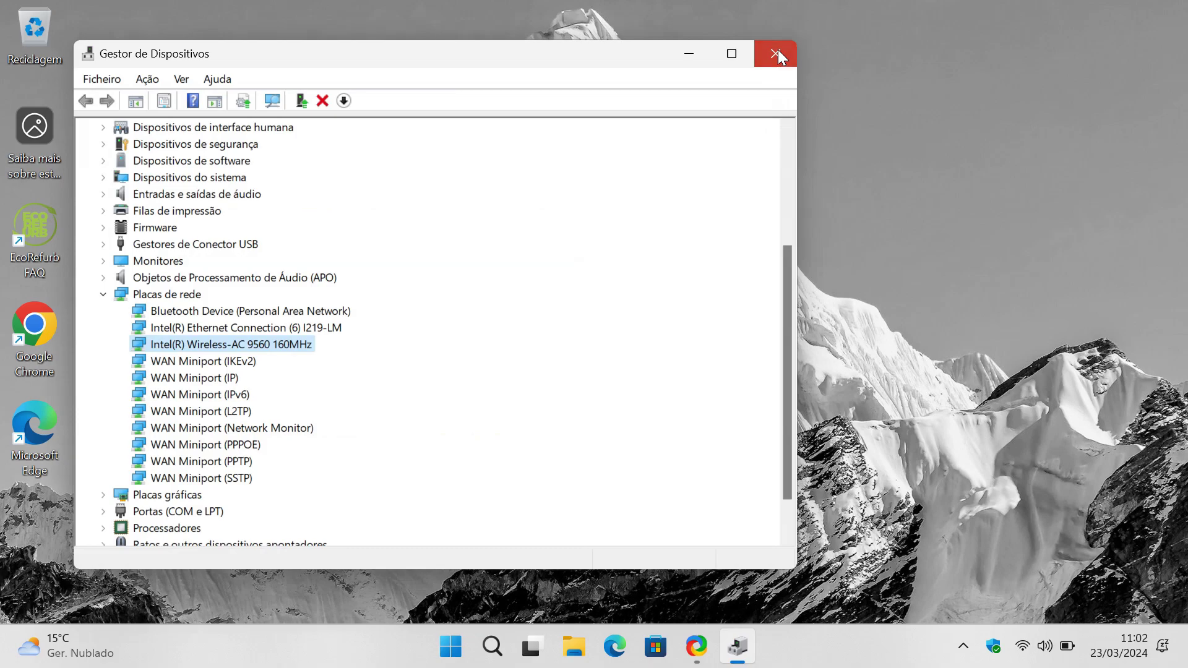
{"action": "left_click", "coordinate": [778, 51]}
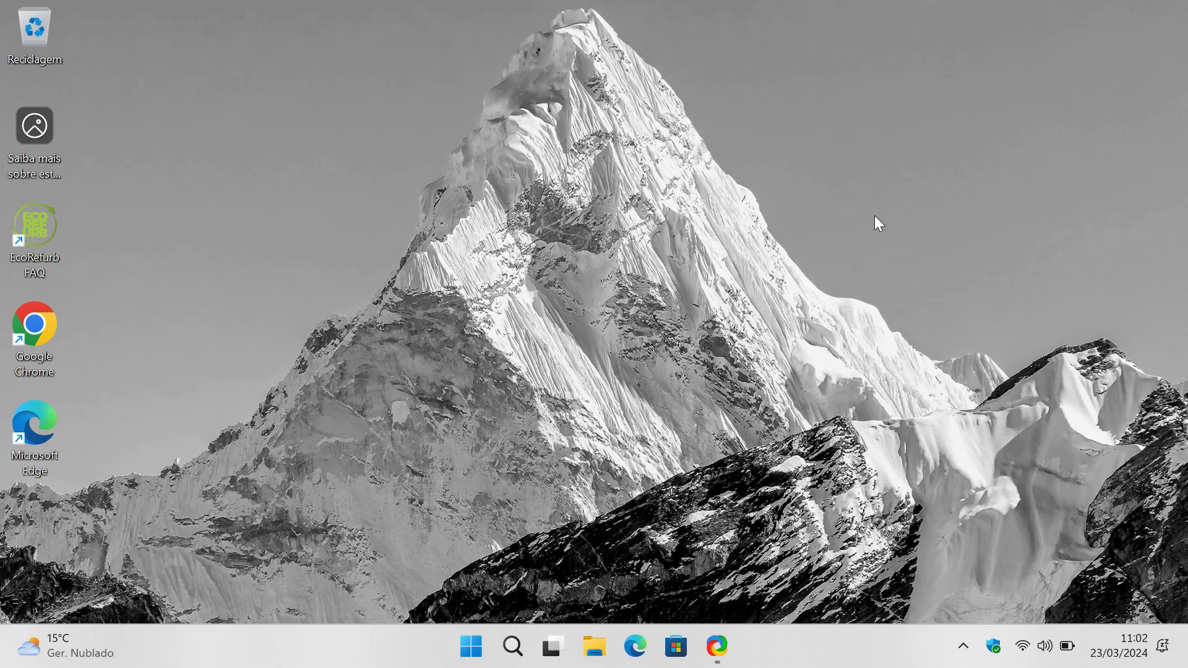
Open the Control Panel and go through Rede e Internet and Centro de Rede e Partilha to the network adapter connections.
{"action": "left_click", "coordinate": [478, 655]}
{"action": "type", "text": "painel de"}
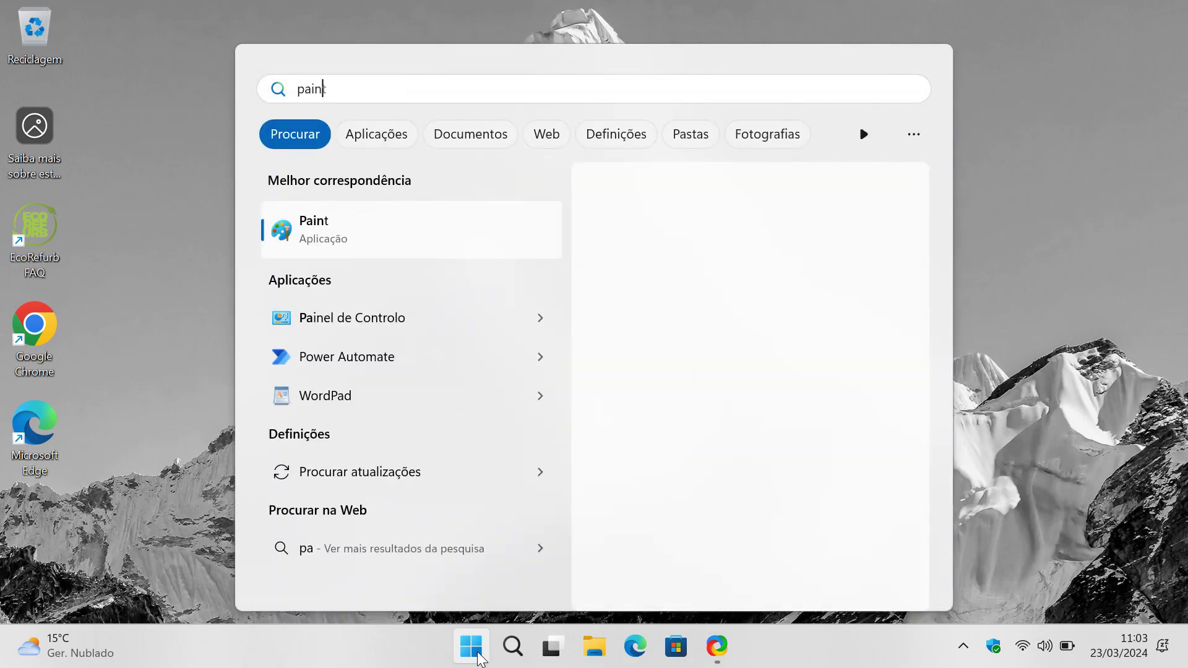
{"action": "left_click", "coordinate": [382, 234]}
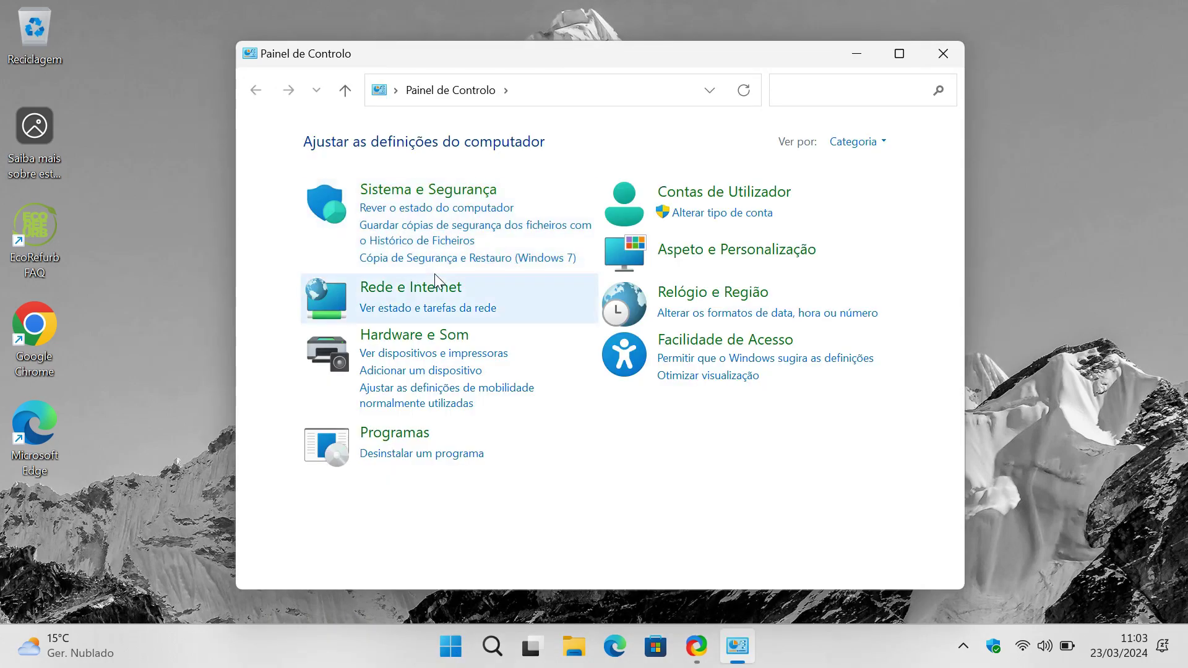
{"action": "left_click", "coordinate": [427, 289]}
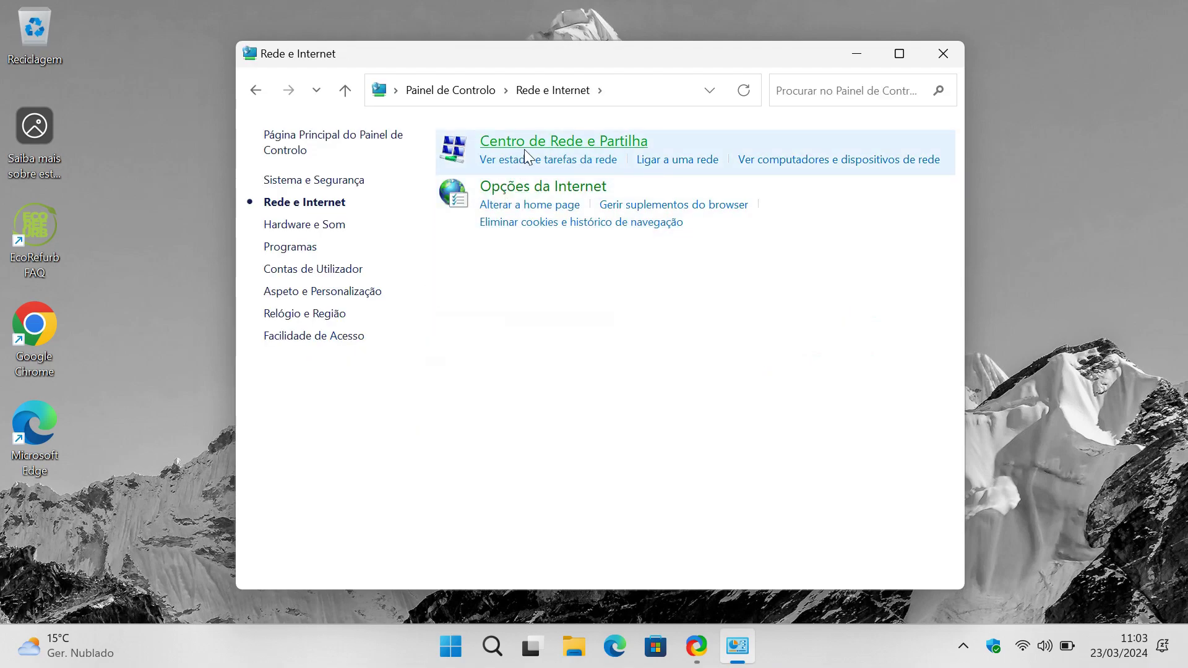
{"action": "left_click", "coordinate": [540, 143]}
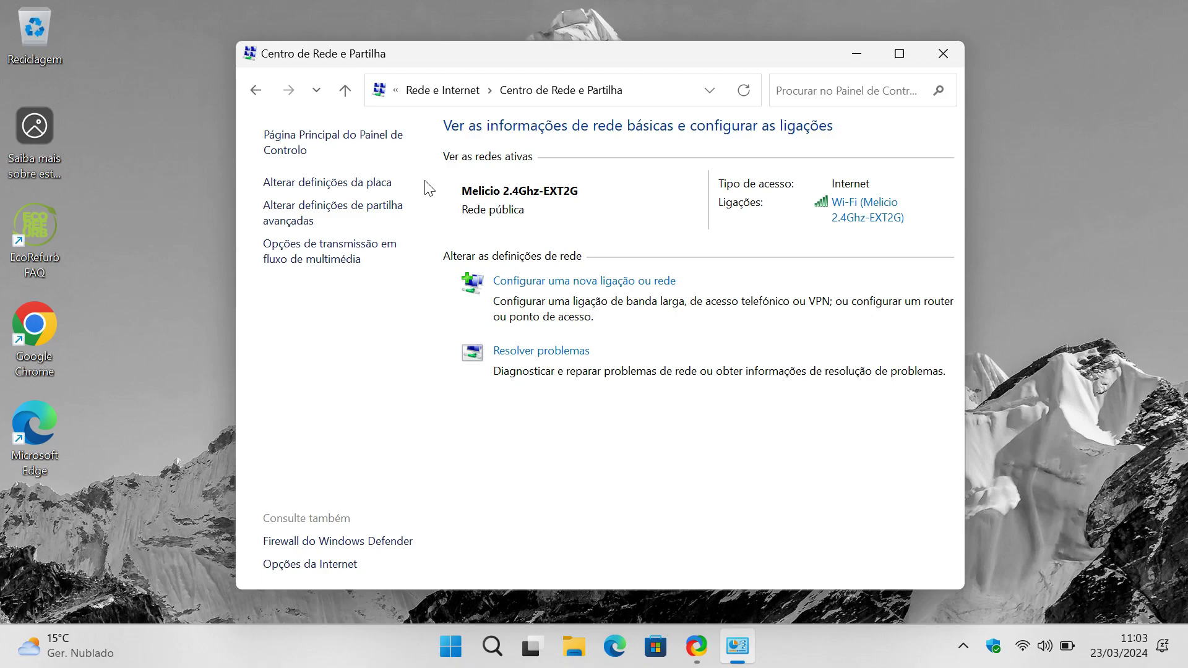
{"action": "left_click", "coordinate": [280, 184]}
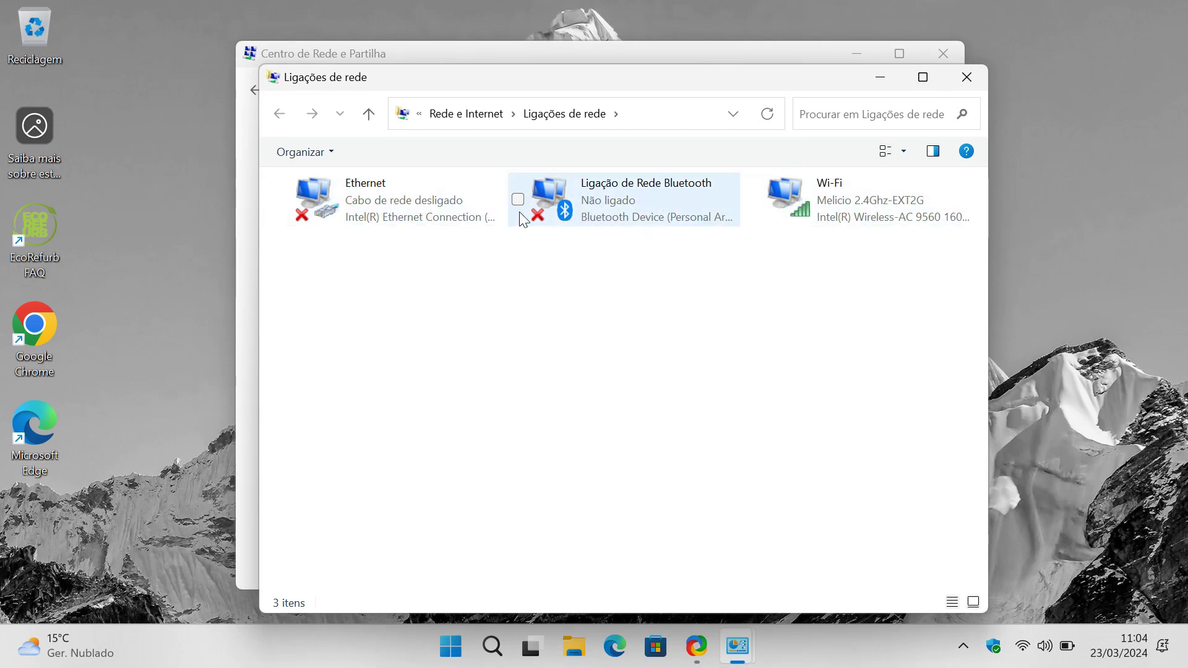
Open the advanced (Avançadas) properties of the Intel Wireless-AC 9560 adapter from the Wi-Fi connection's properties.
{"action": "right_click", "coordinate": [830, 205]}
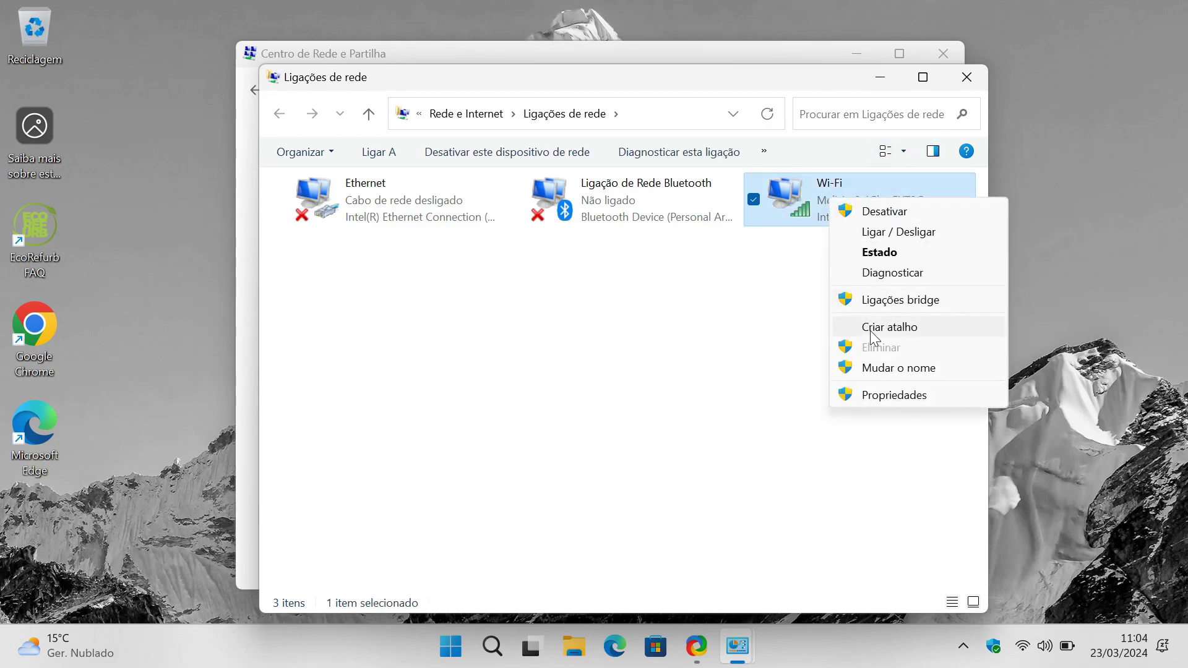
{"action": "left_click", "coordinate": [891, 394]}
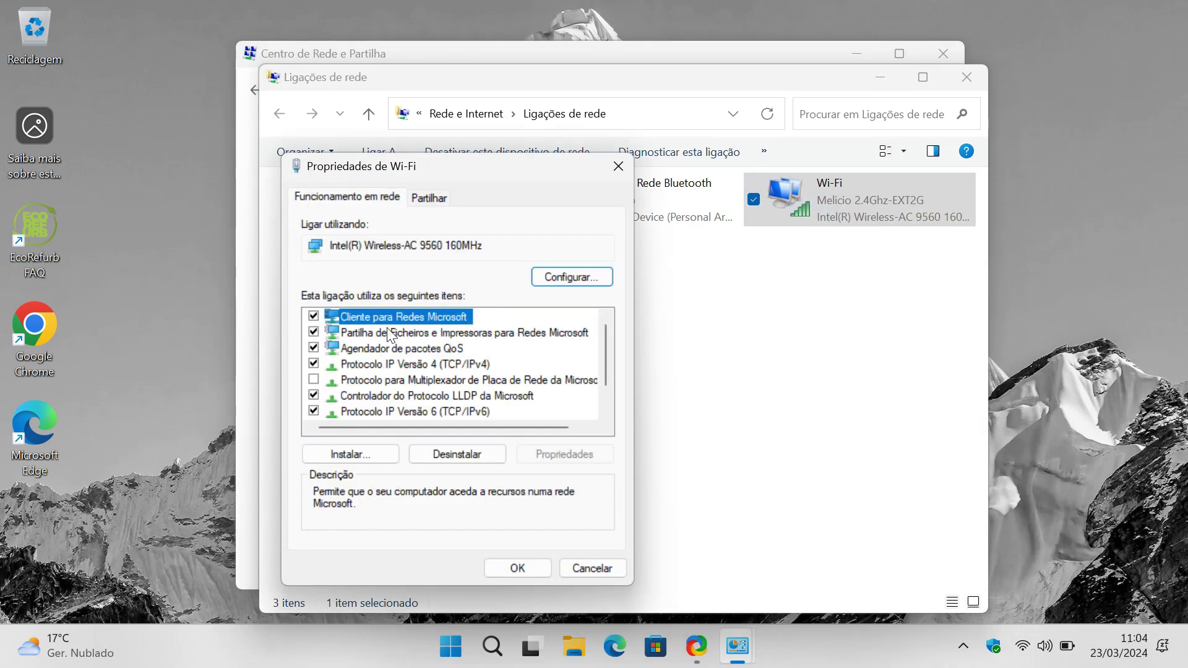
{"action": "left_click", "coordinate": [589, 286]}
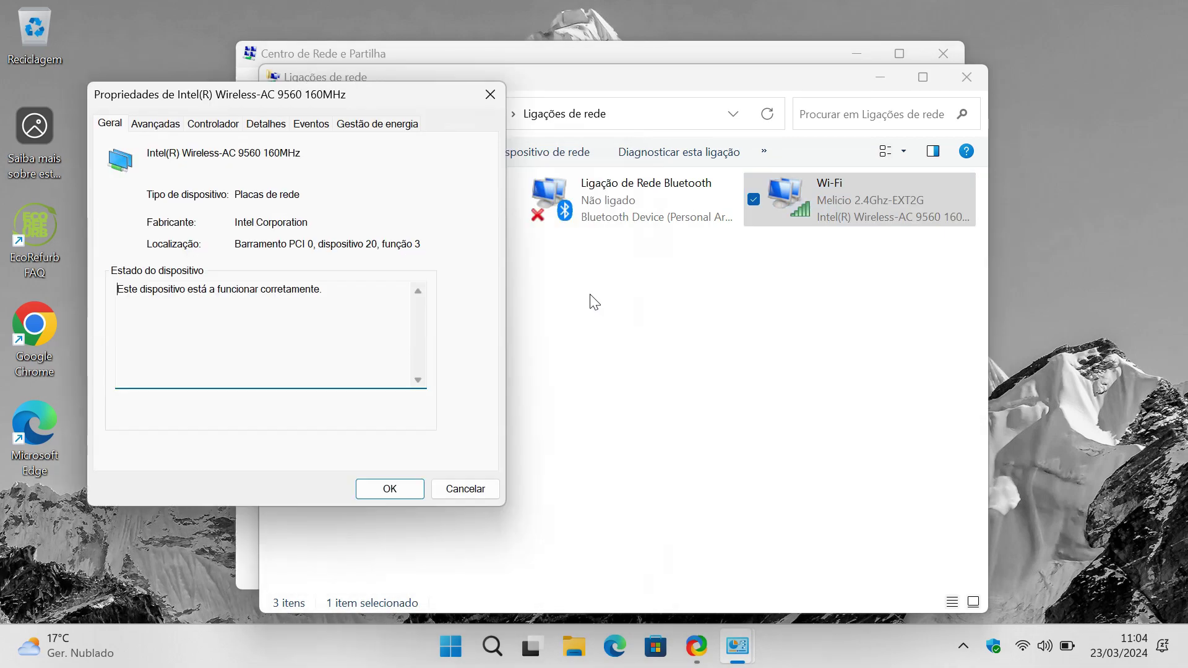
{"action": "left_click_drag", "start_coordinate": [311, 99], "coordinate": [421, 91]}
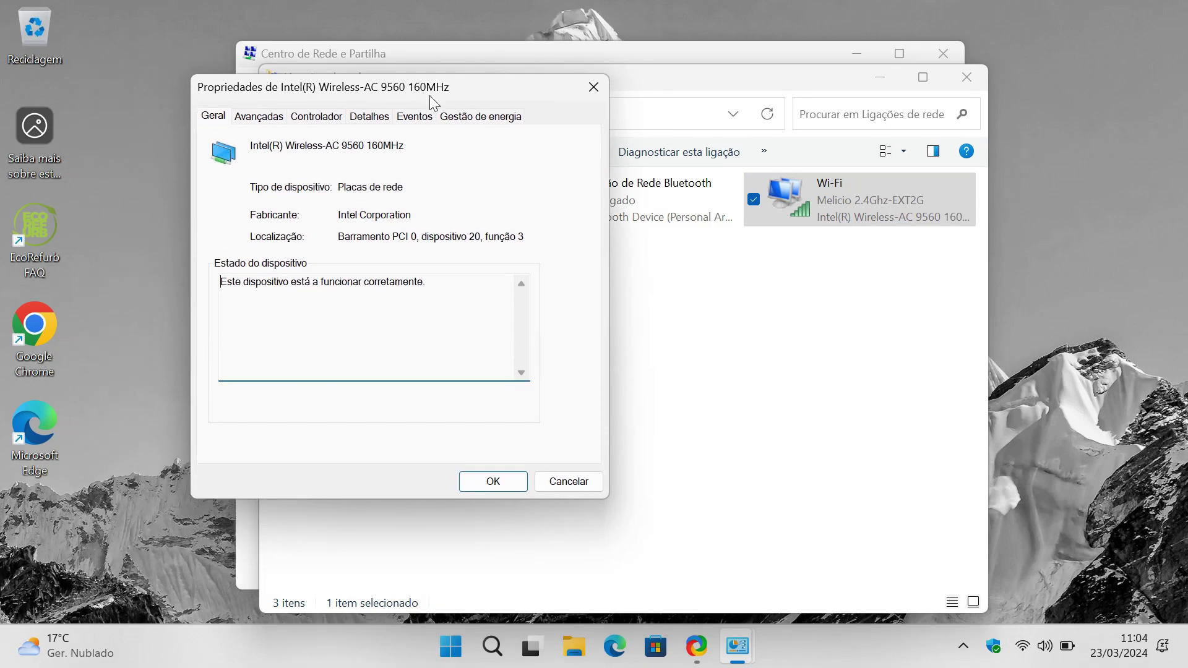
{"action": "left_click", "coordinate": [262, 120]}
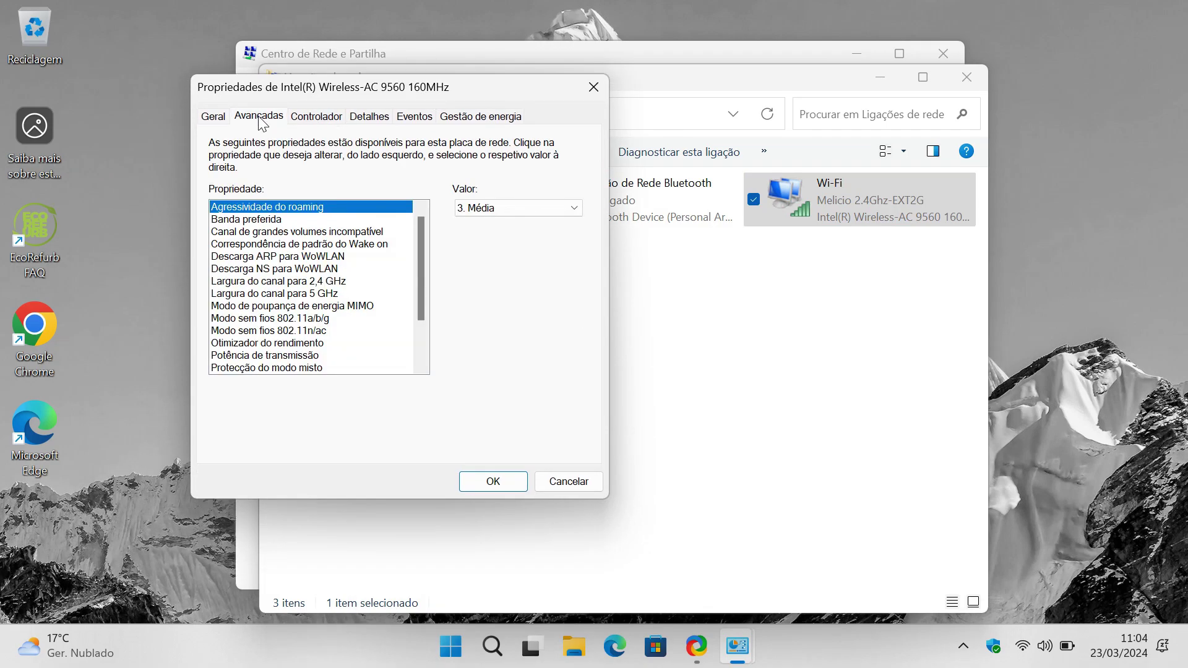
Set the adapter's Banda preferida property to 1. Sem Preferência and confirm the properties dialog.
{"action": "left_click", "coordinate": [256, 220]}
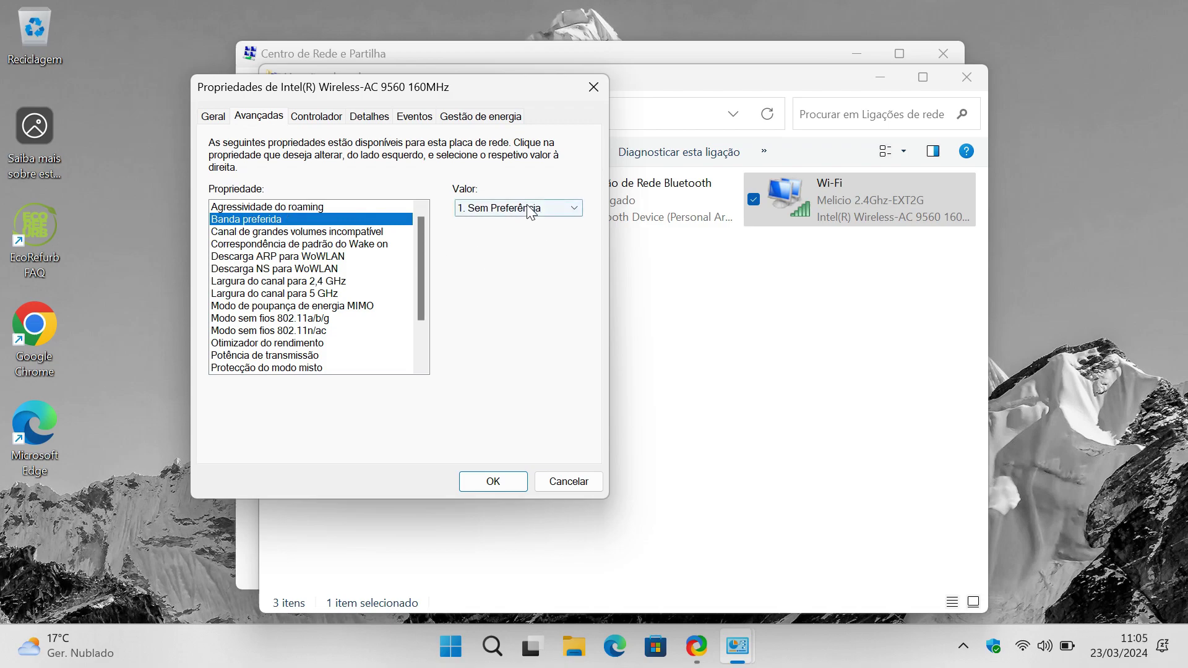
{"action": "left_click", "coordinate": [577, 214]}
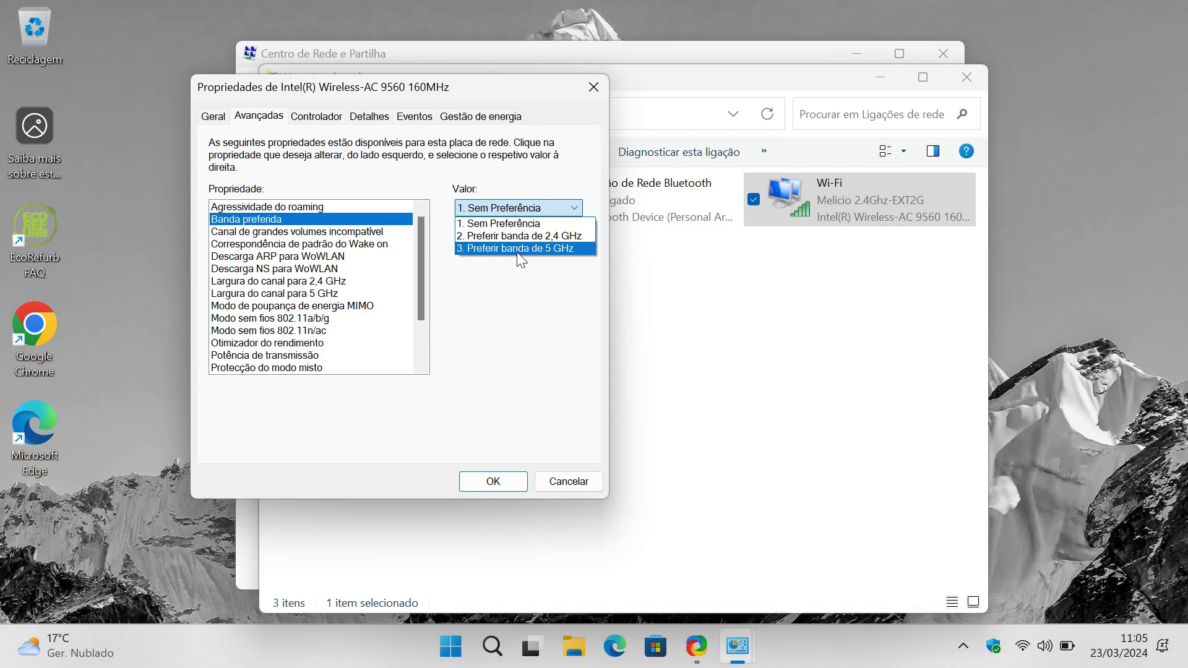
{"action": "left_click", "coordinate": [532, 222]}
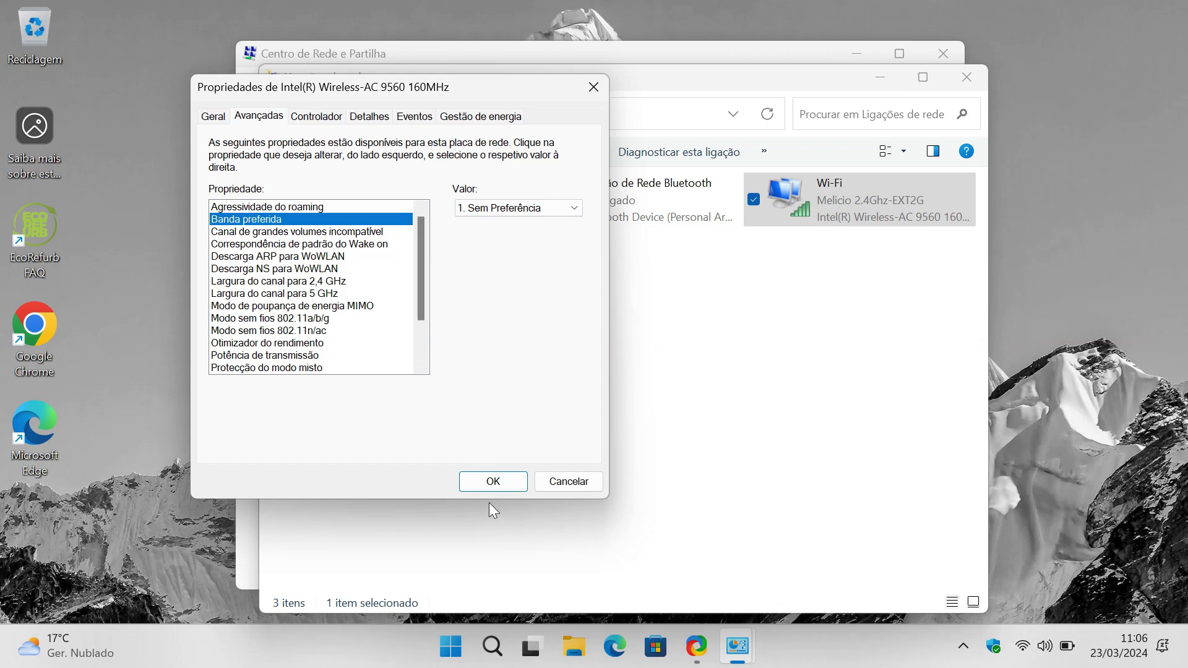
{"action": "left_click", "coordinate": [511, 489]}
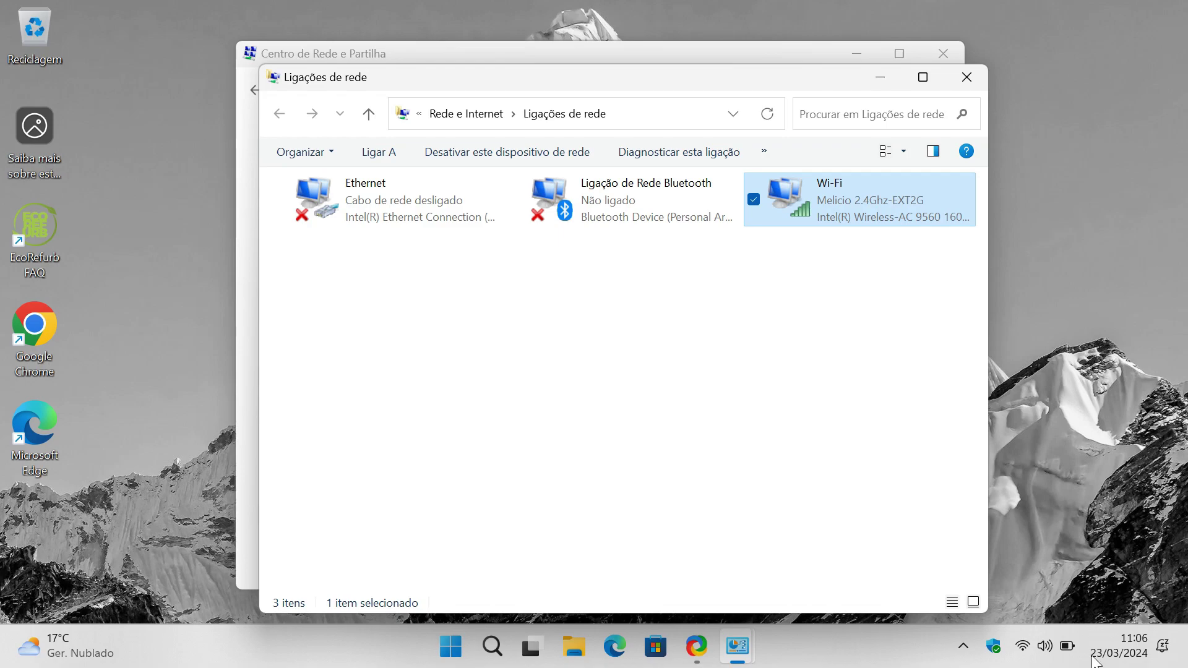
Check the available Wi-Fi networks again, then close the Ligações de rede and Centro de Rede e Partilha windows.
{"action": "left_click", "coordinate": [1032, 647]}
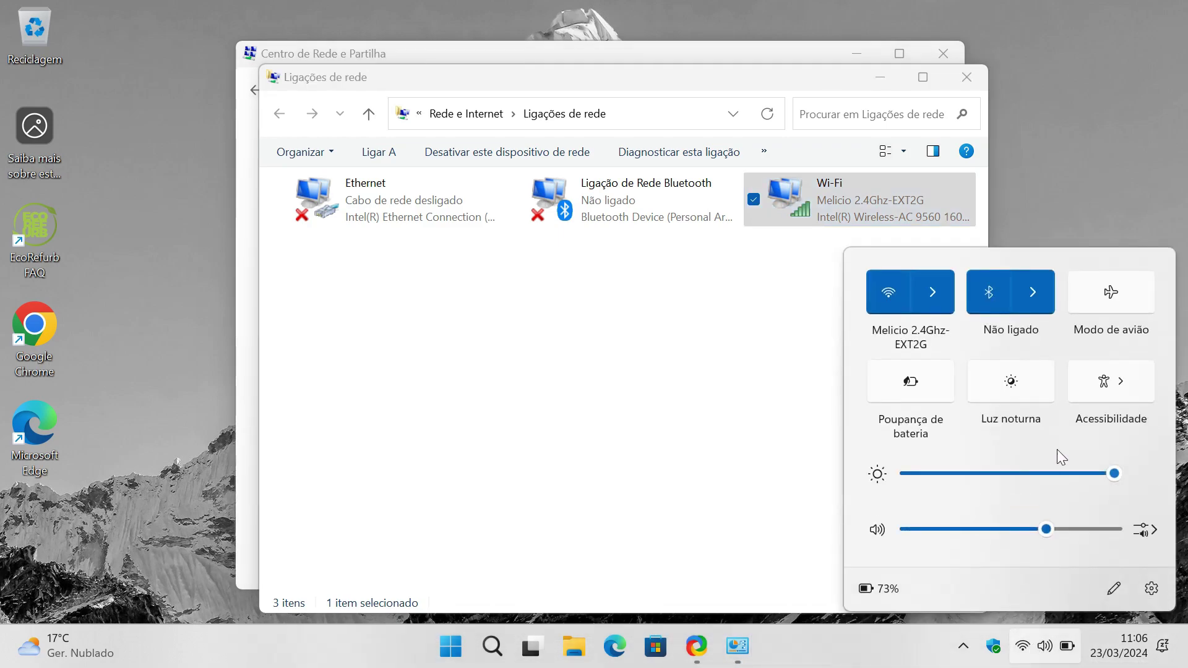
{"action": "left_click", "coordinate": [940, 297]}
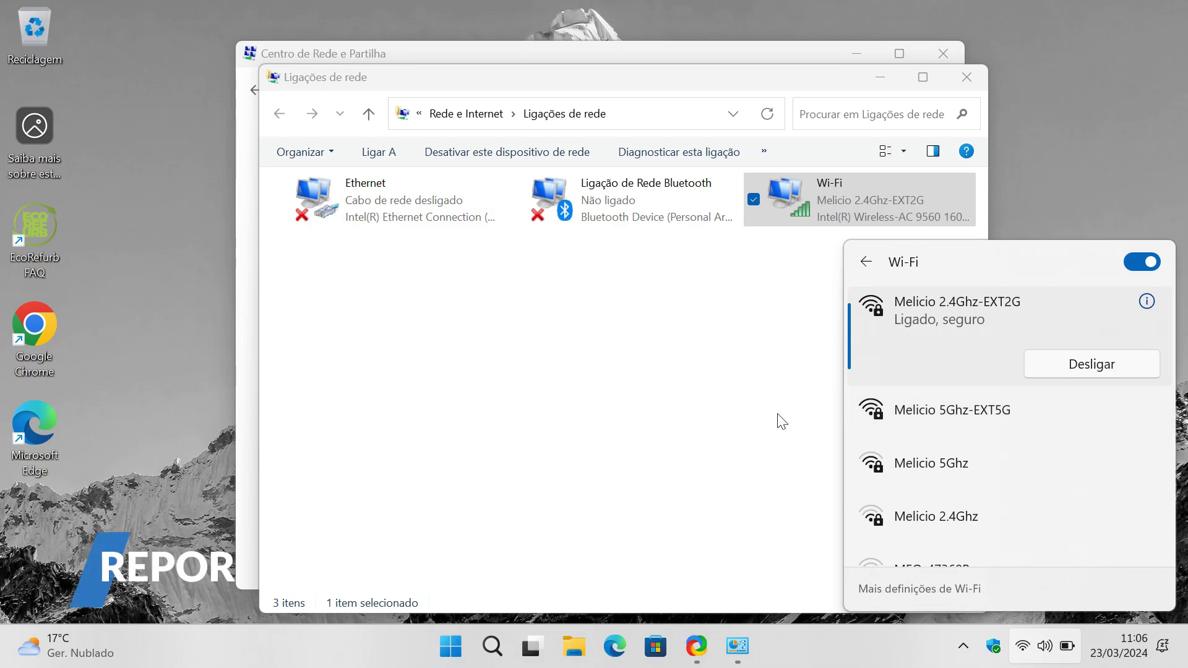
{"action": "left_click", "coordinate": [973, 71]}
{"action": "left_click", "coordinate": [949, 44]}
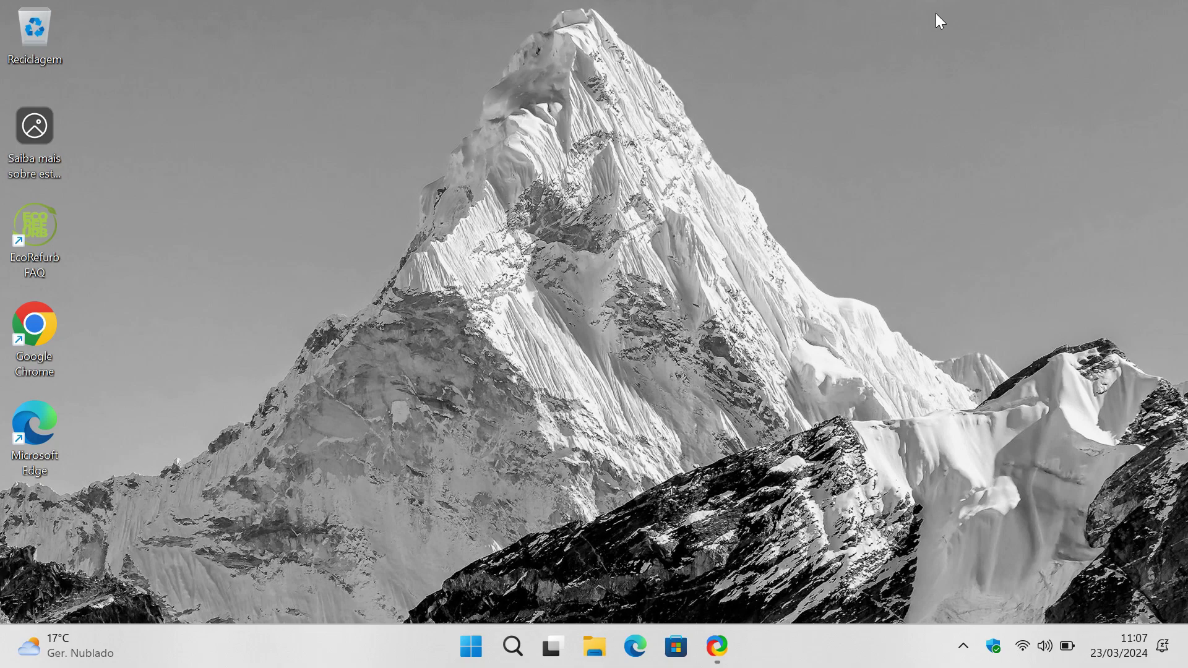
Open the Reposição da rede page within the advanced network settings of Windows Settings (Definições).
{"action": "left_click", "coordinate": [469, 654]}
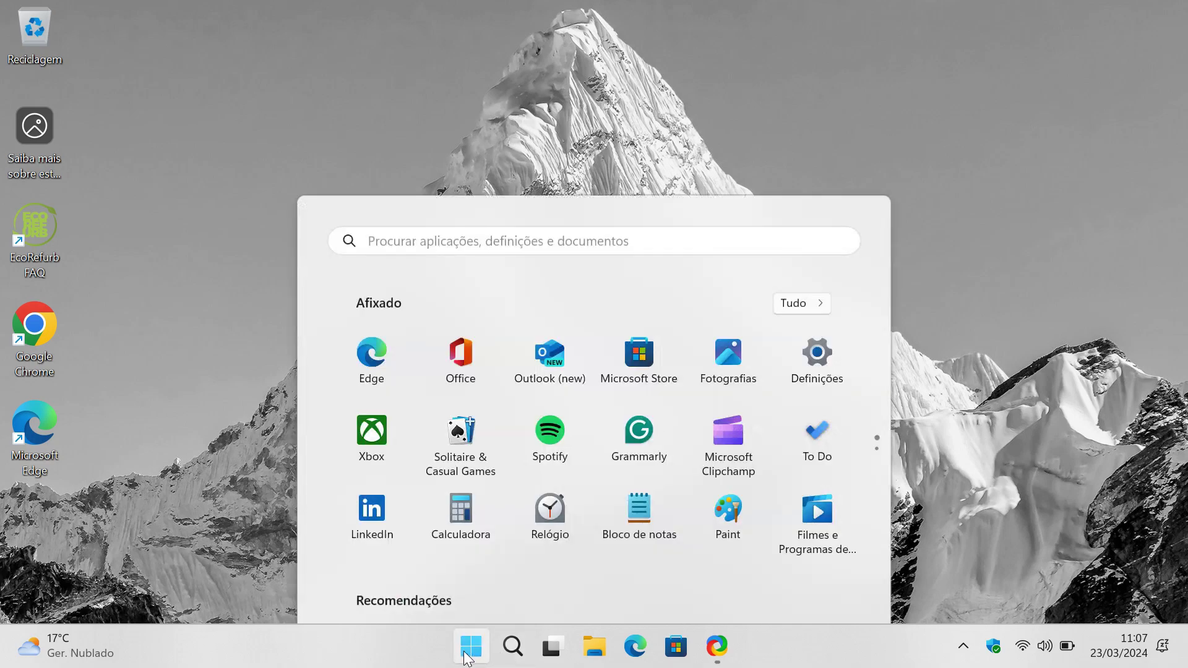
{"action": "left_click", "coordinate": [837, 195]}
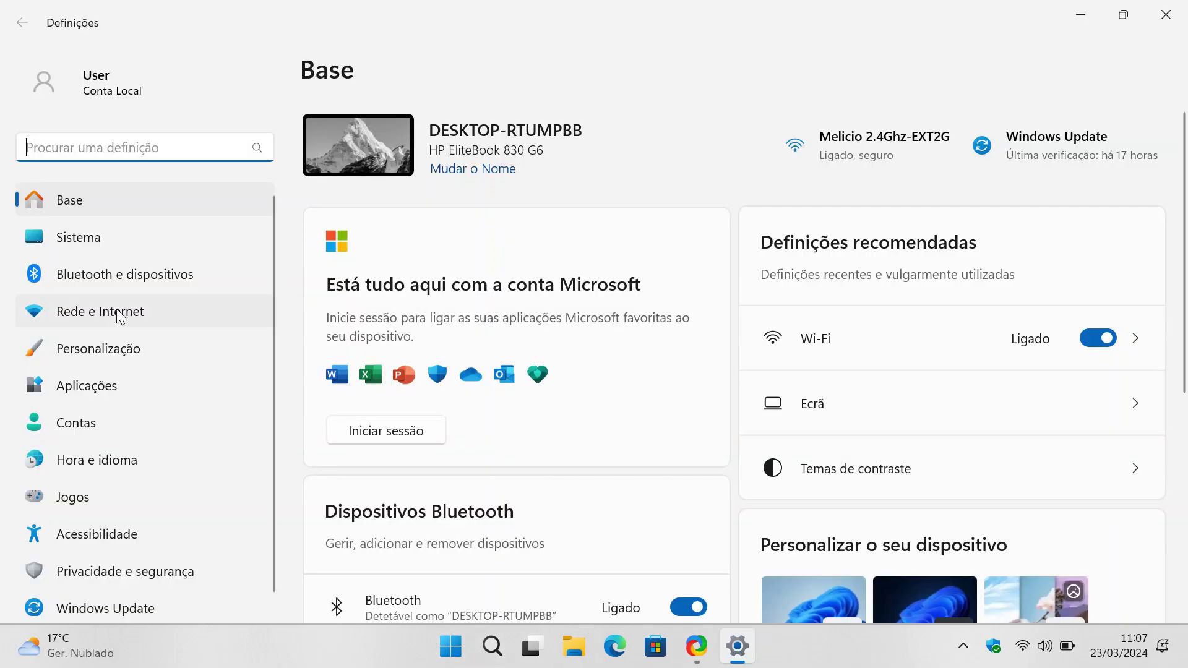
{"action": "left_click", "coordinate": [90, 317]}
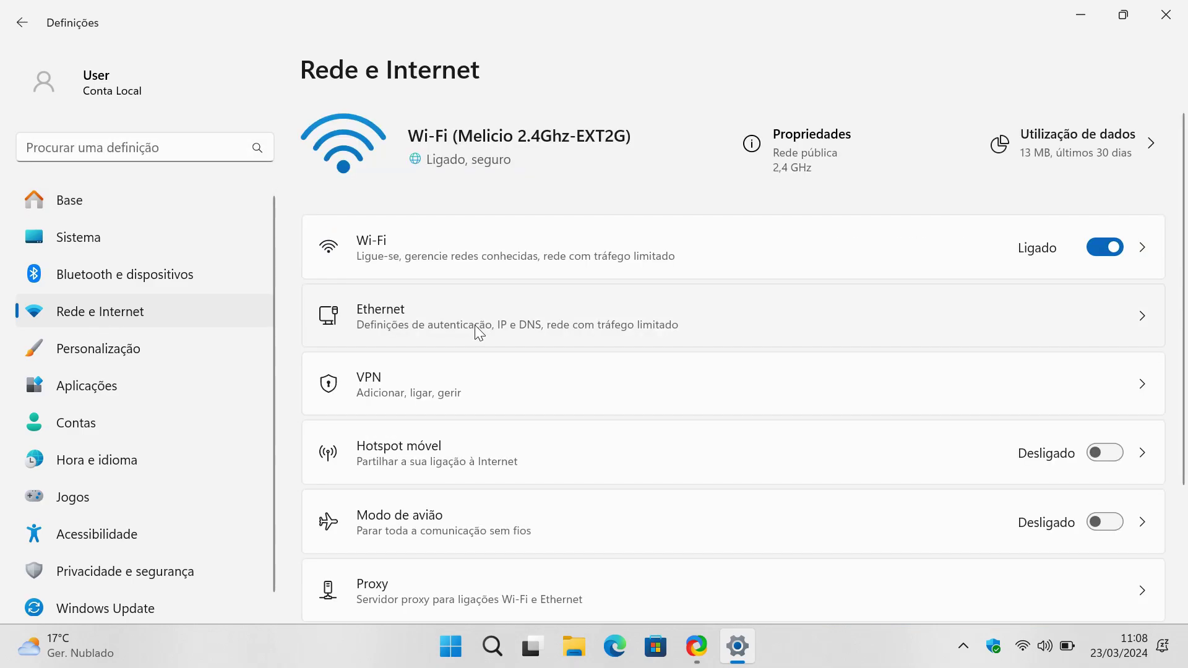
{"action": "scroll", "coordinate": [474, 325], "scroll_direction": "down", "scroll_amount": 3}
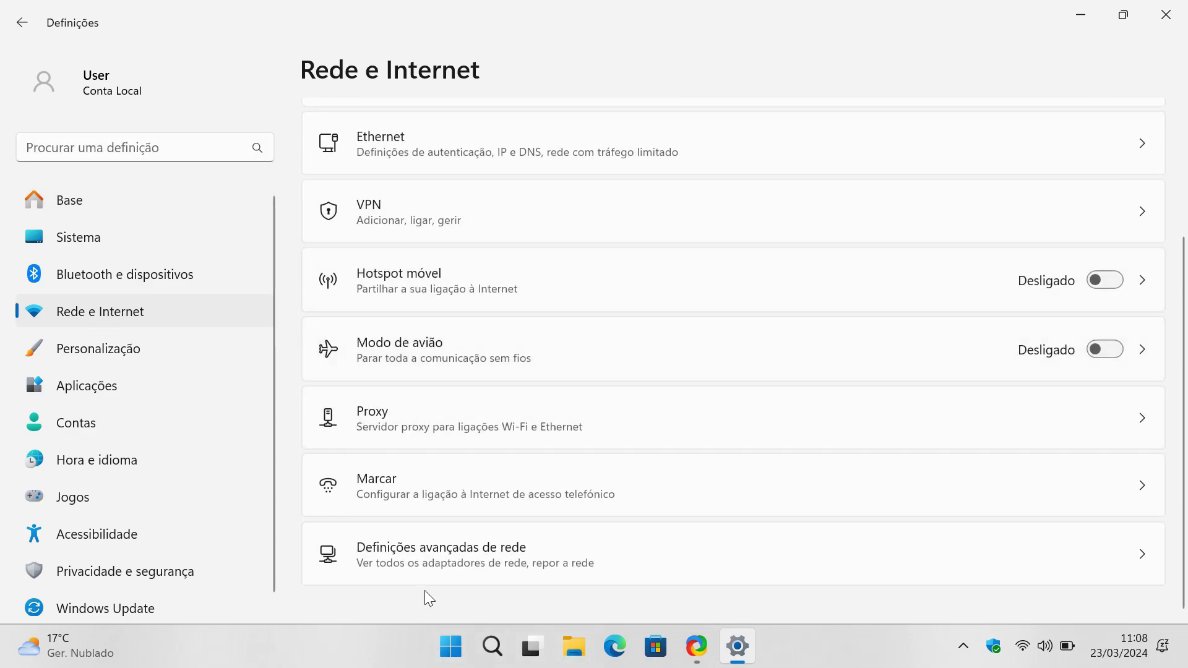
{"action": "left_click", "coordinate": [426, 549]}
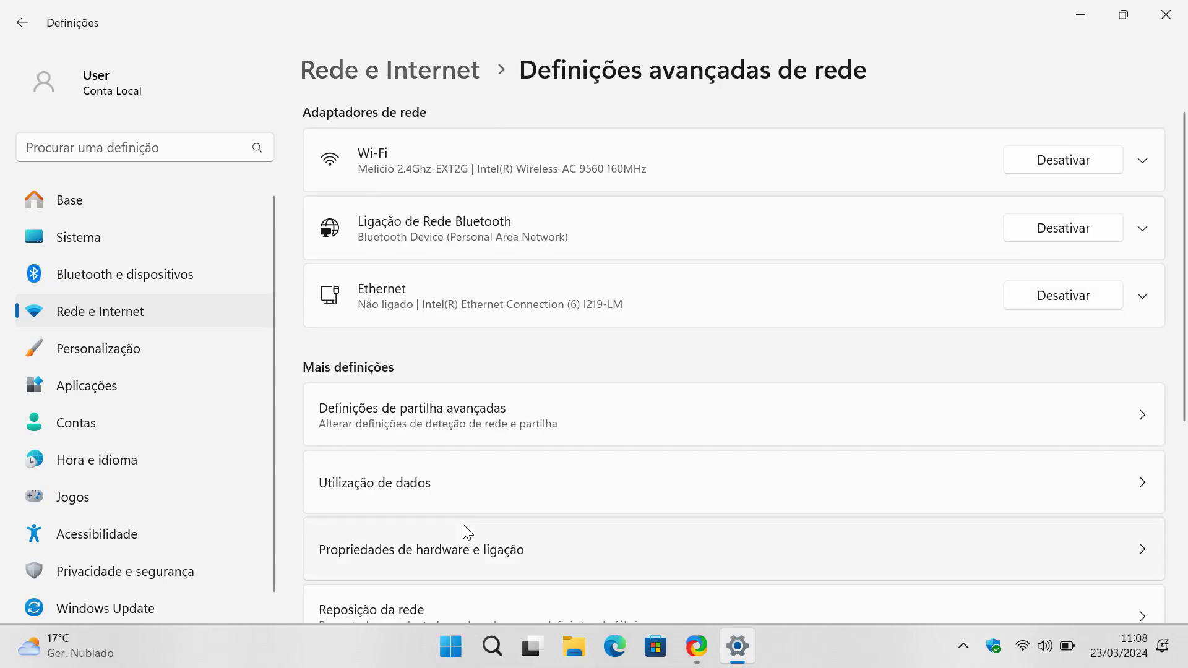
{"action": "scroll", "coordinate": [511, 417], "scroll_direction": "down", "scroll_amount": 3}
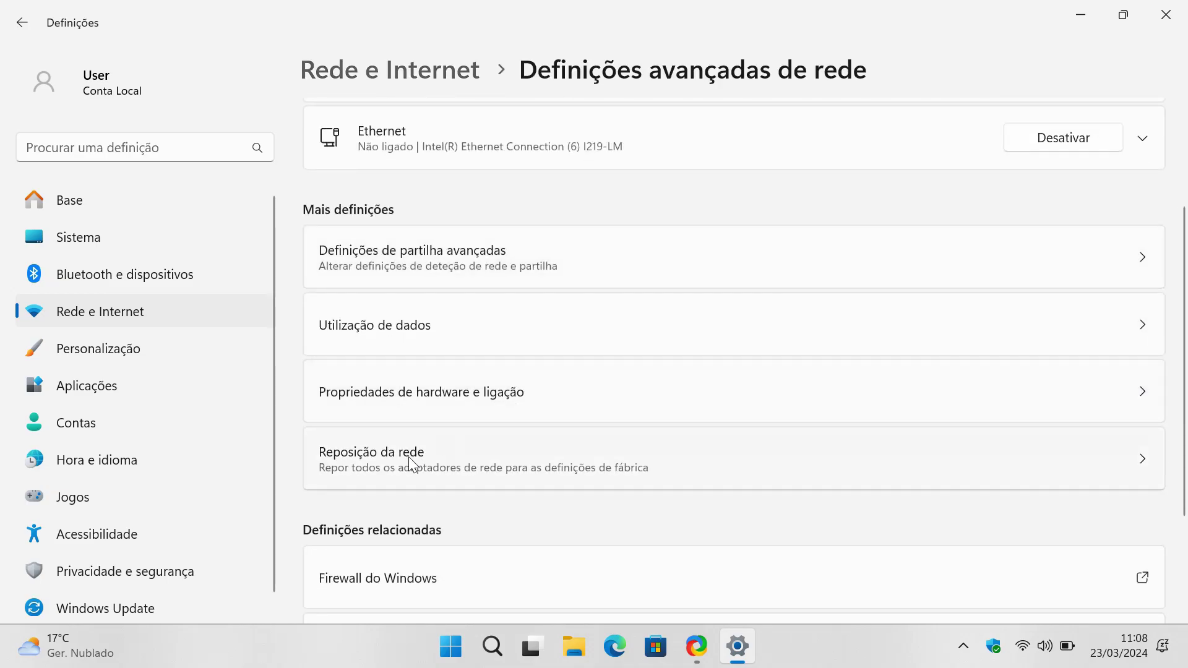
{"action": "left_click", "coordinate": [368, 469]}
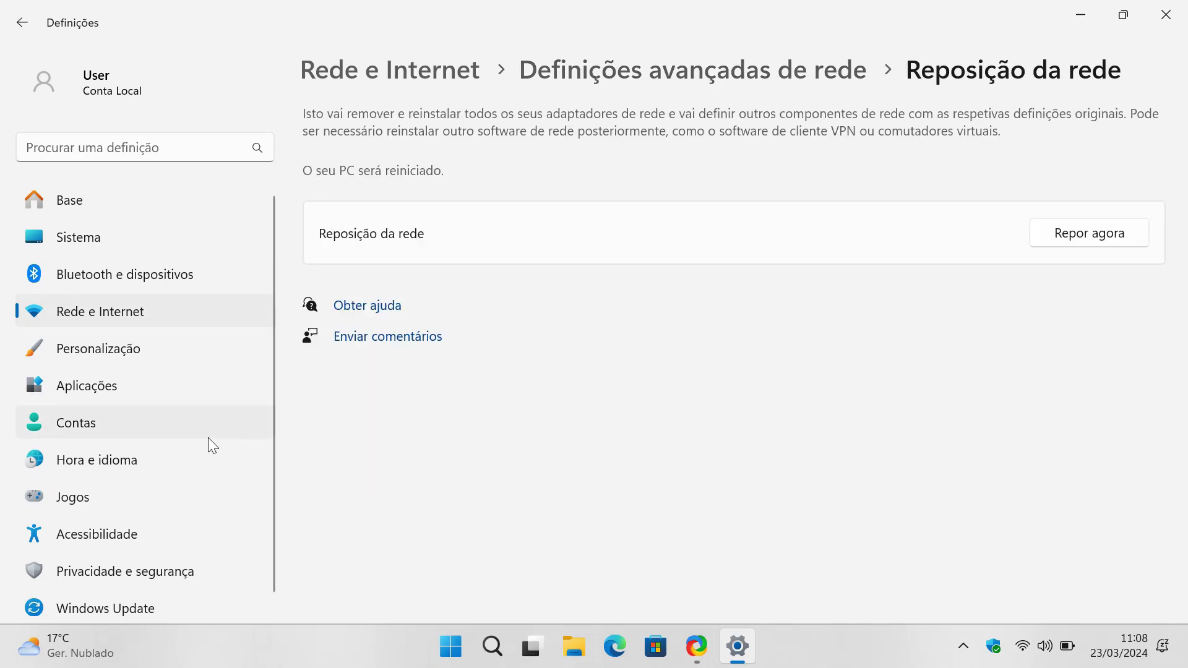